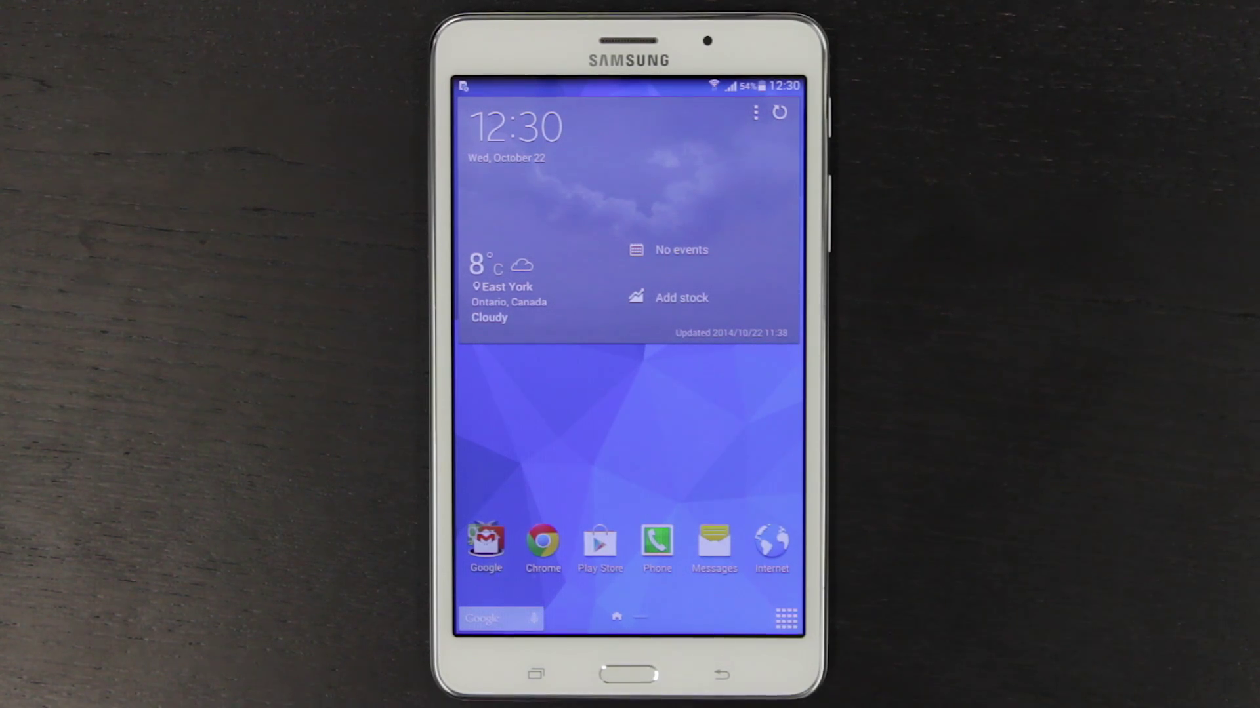
Launch Chrome from the home screen dock to load the KnowRoaming sign-in page.
click(541, 542)
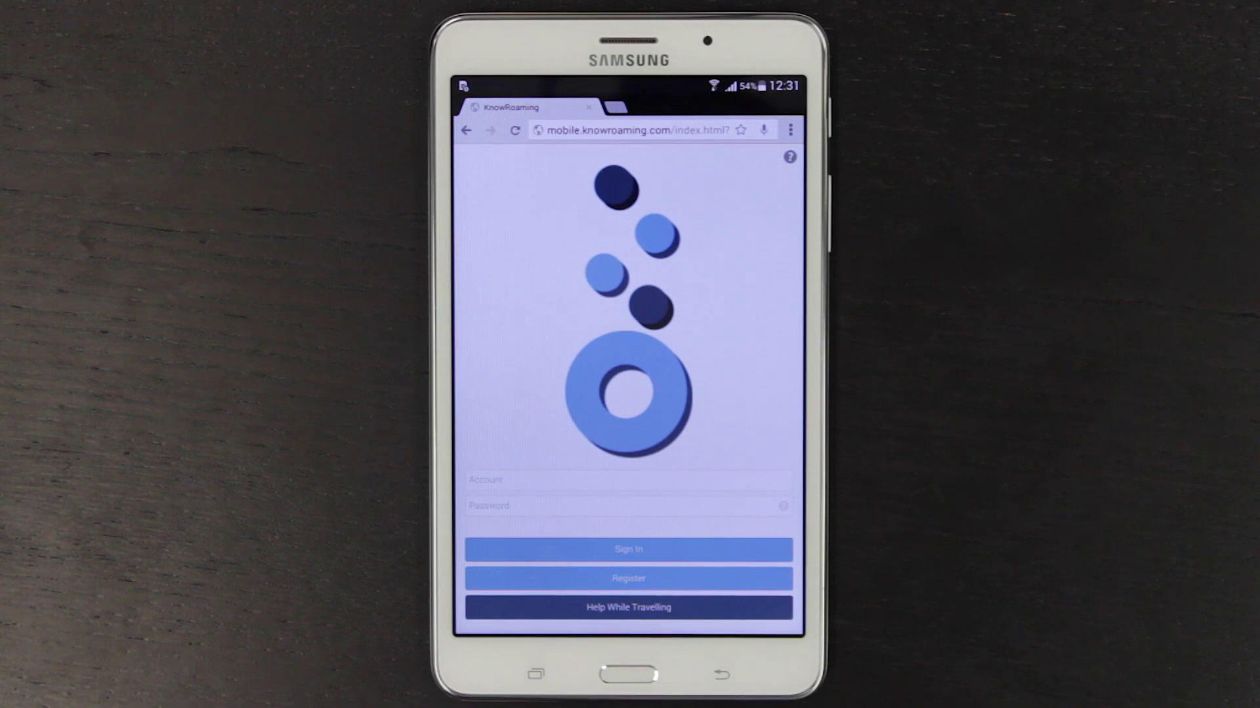
Start registration, advance to the KnowSIM serial page, then go to the home screen.
click(753, 579)
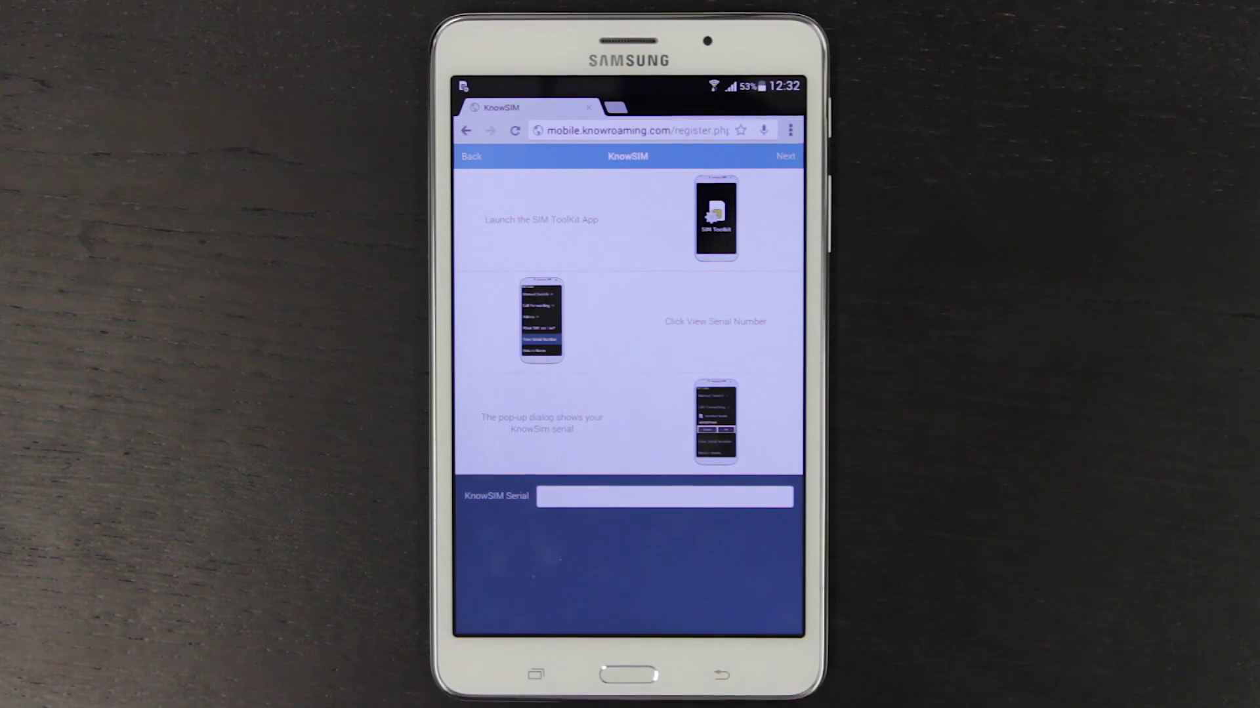
click(629, 675)
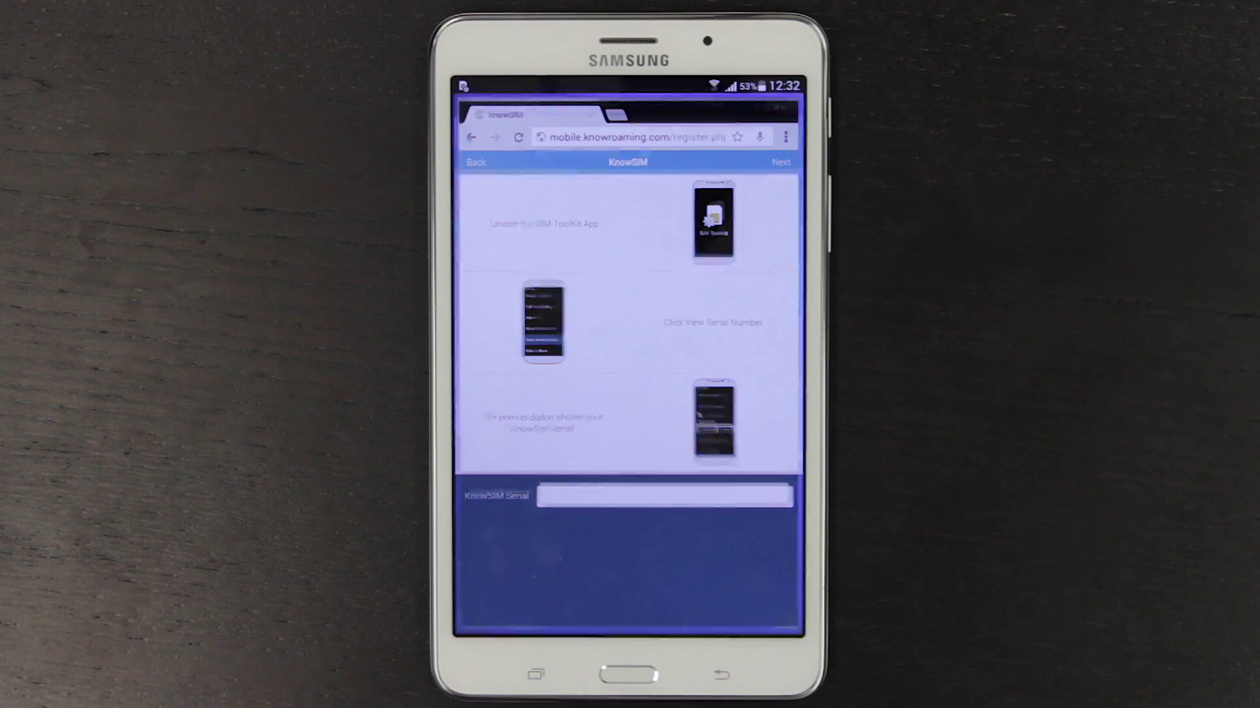
click(786, 618)
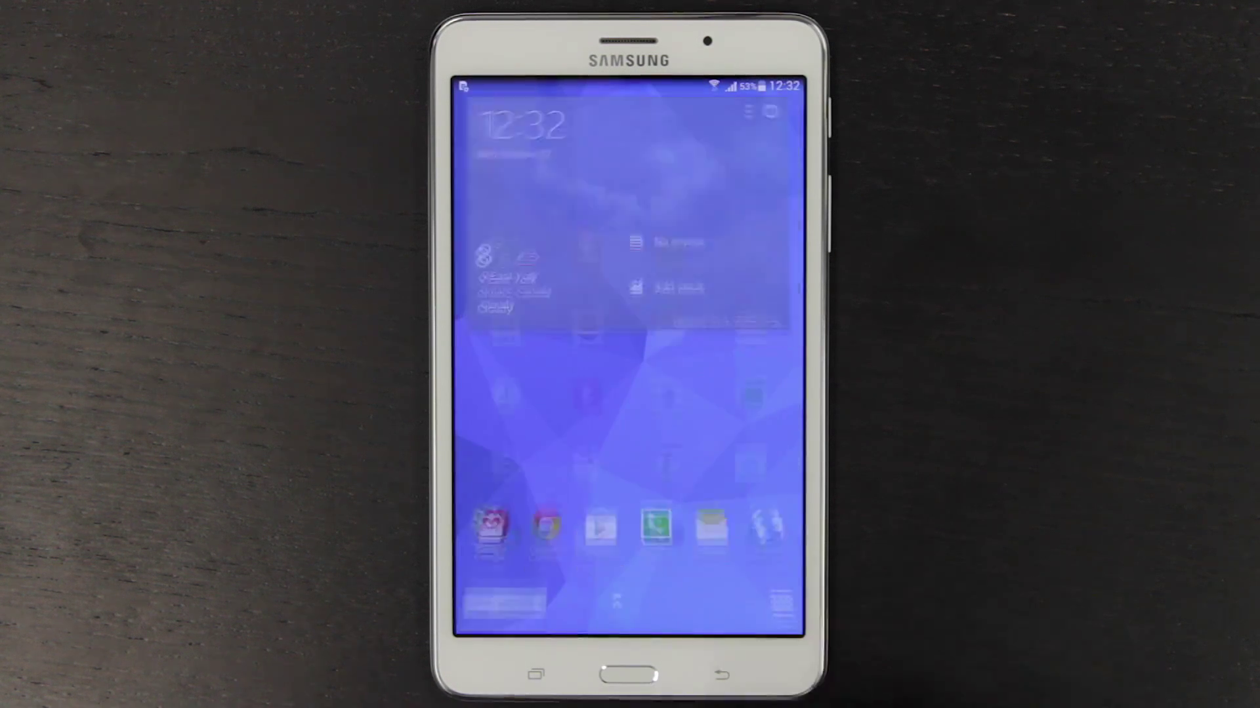
click(496, 553)
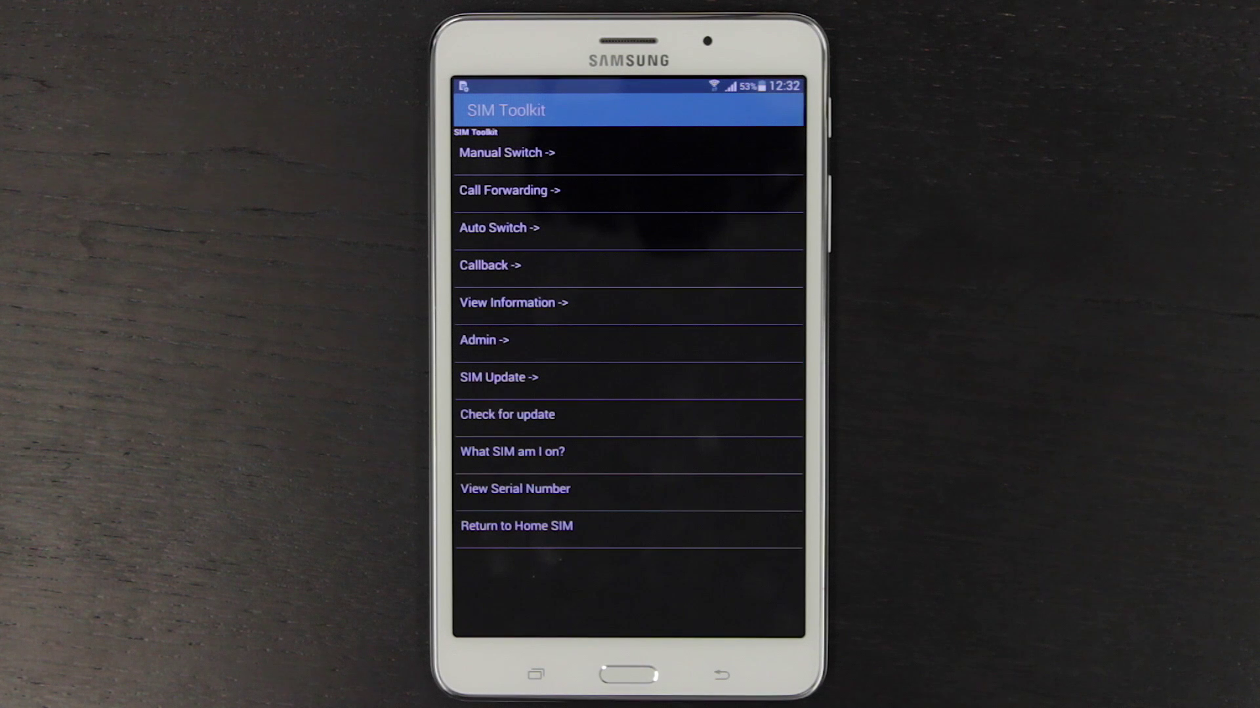
click(764, 490)
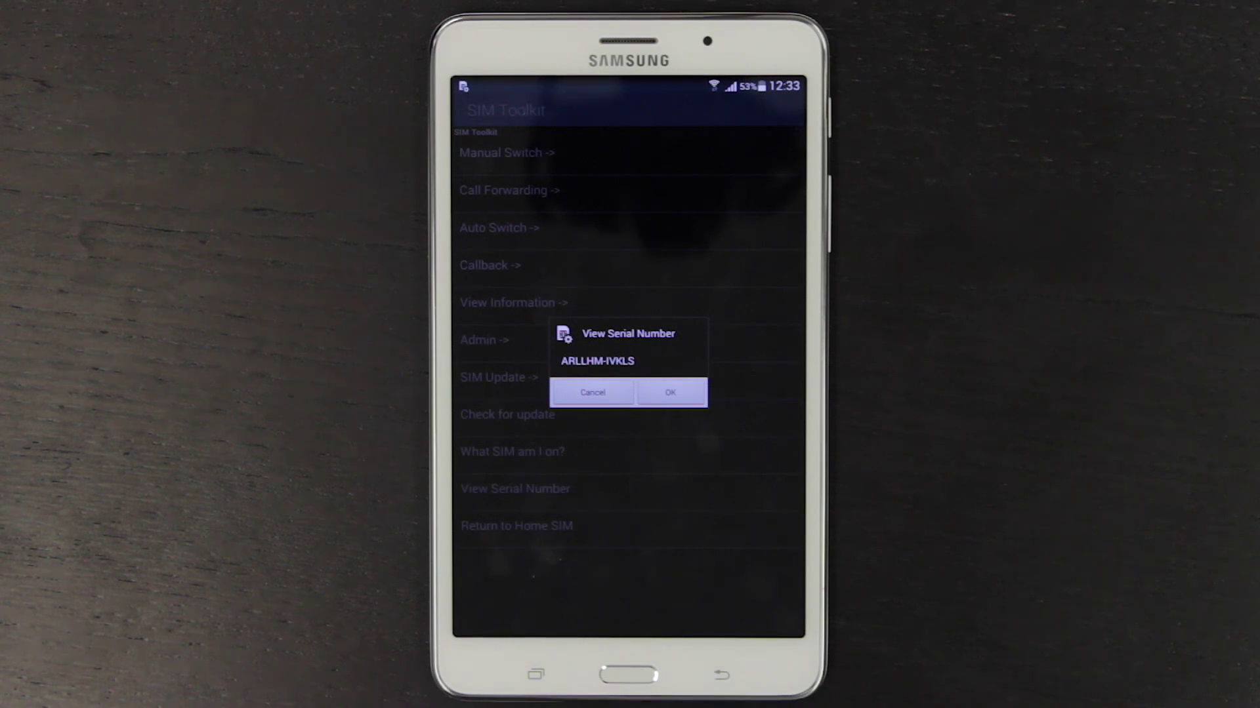
click(670, 392)
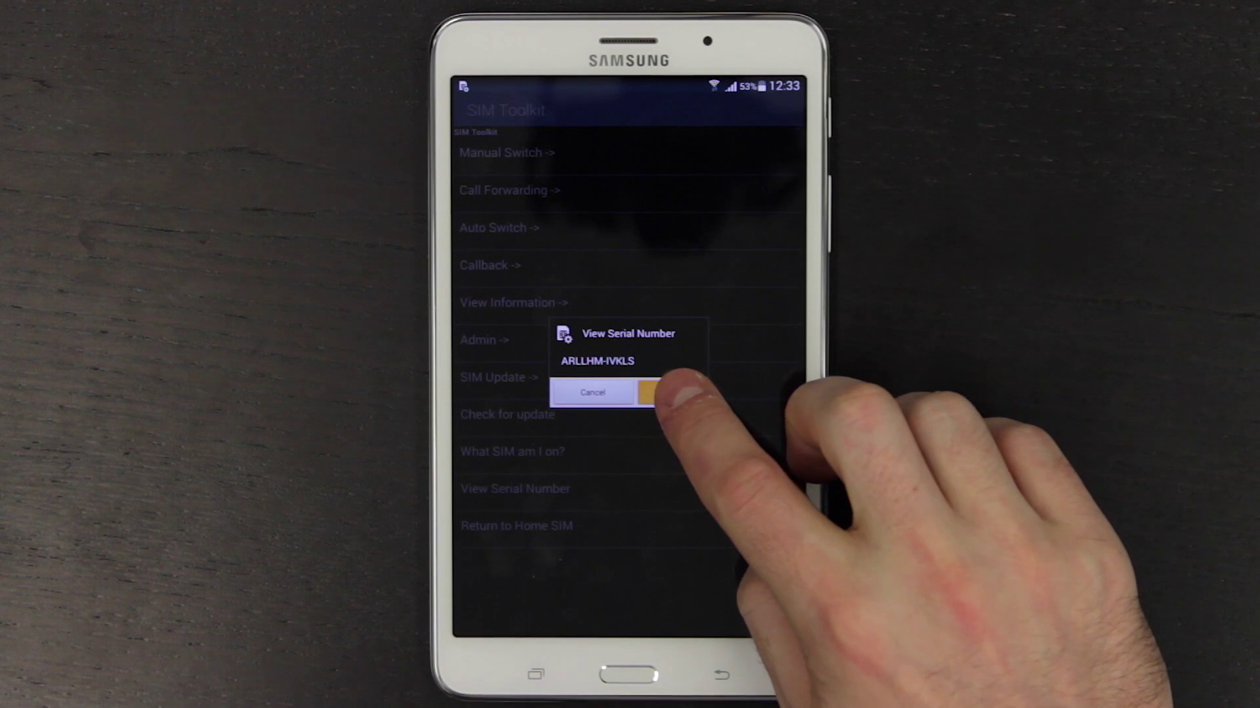
Return to Chrome's KnowSIM page and focus the KnowSIM Serial field.
click(628, 675)
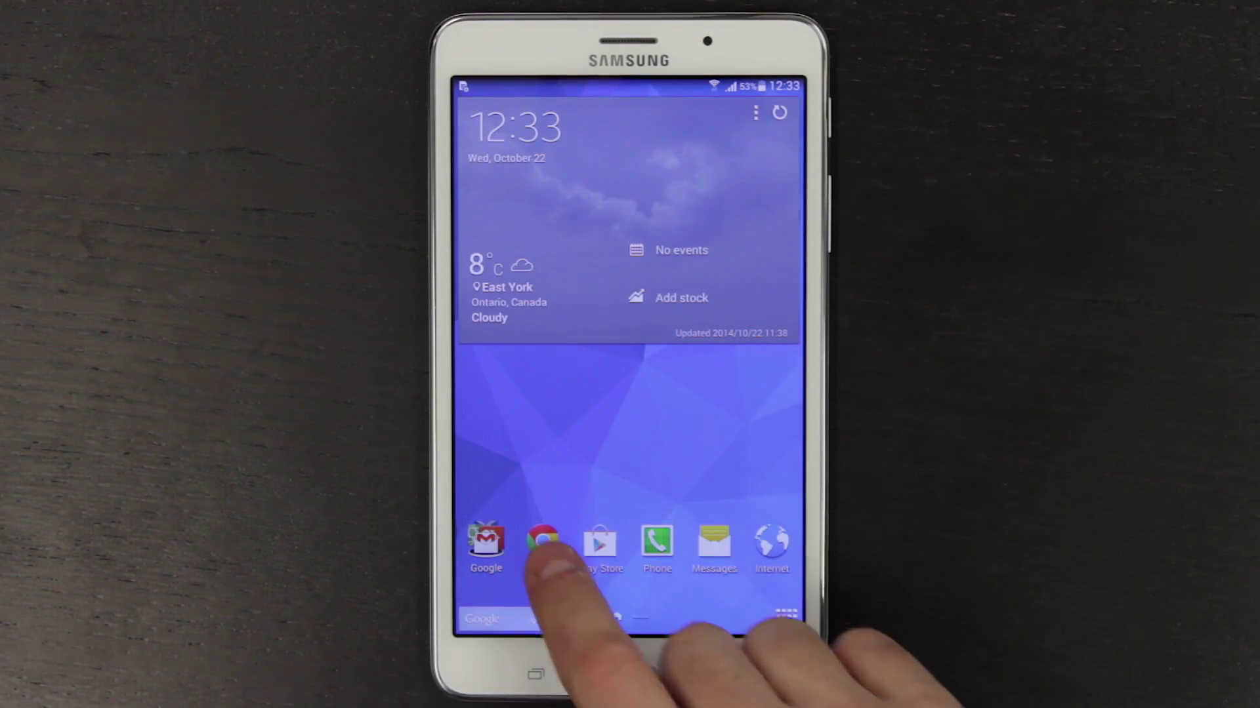
click(543, 541)
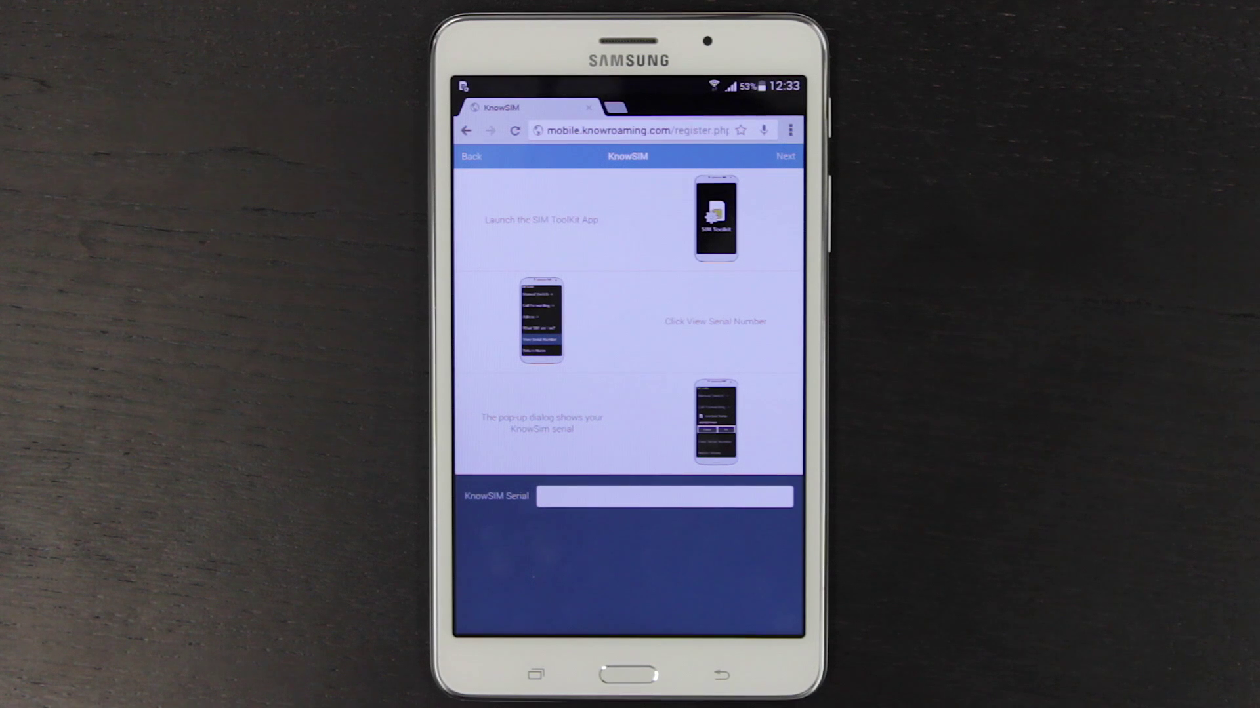
click(754, 497)
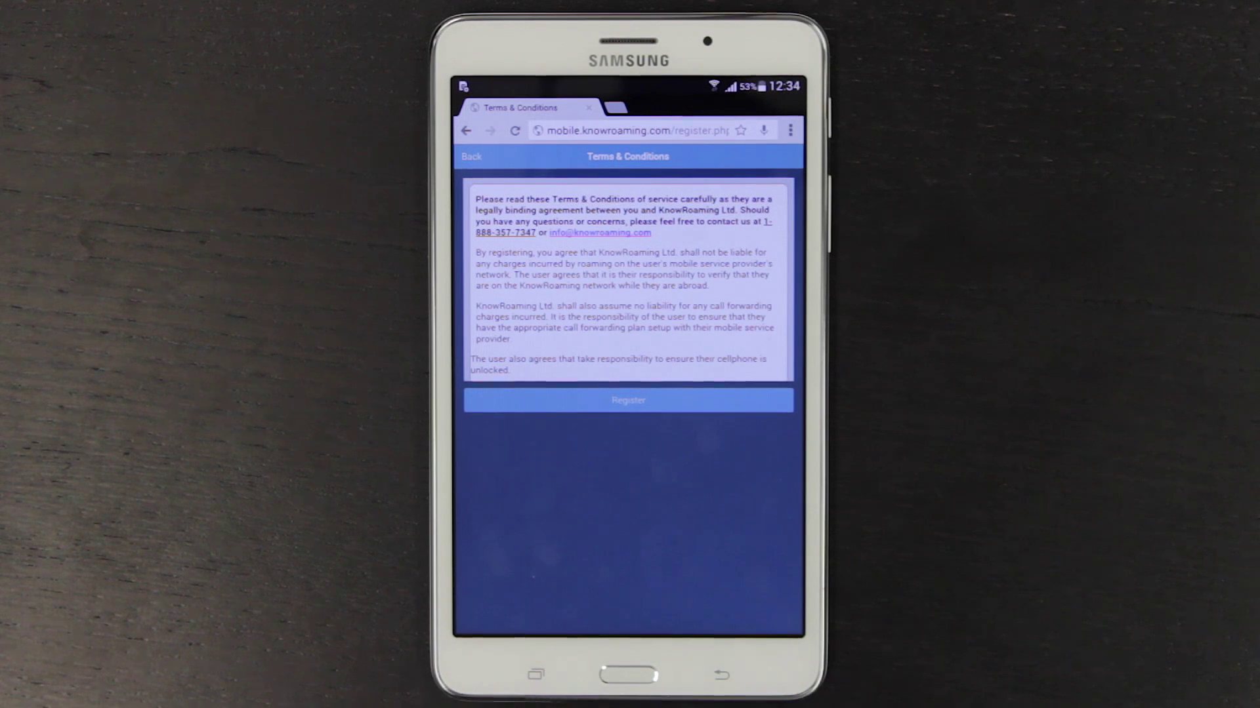
Accept the Terms & Conditions and submit the KnowRoaming registration.
click(753, 401)
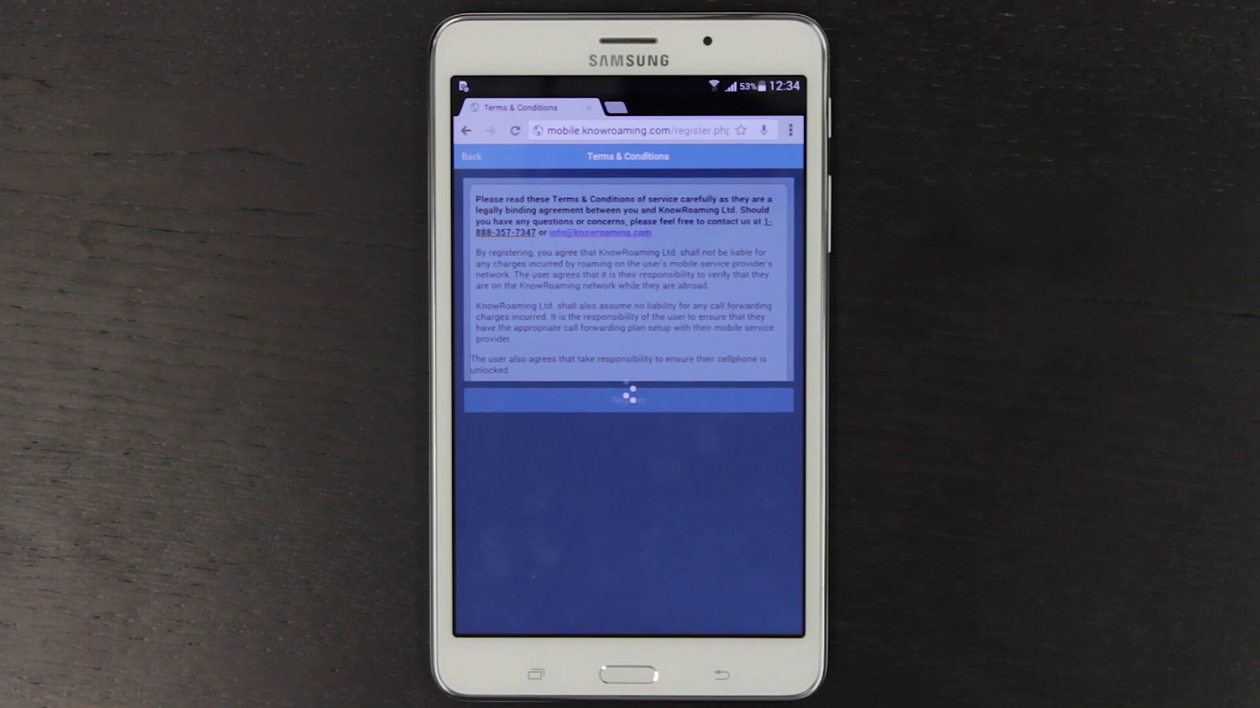